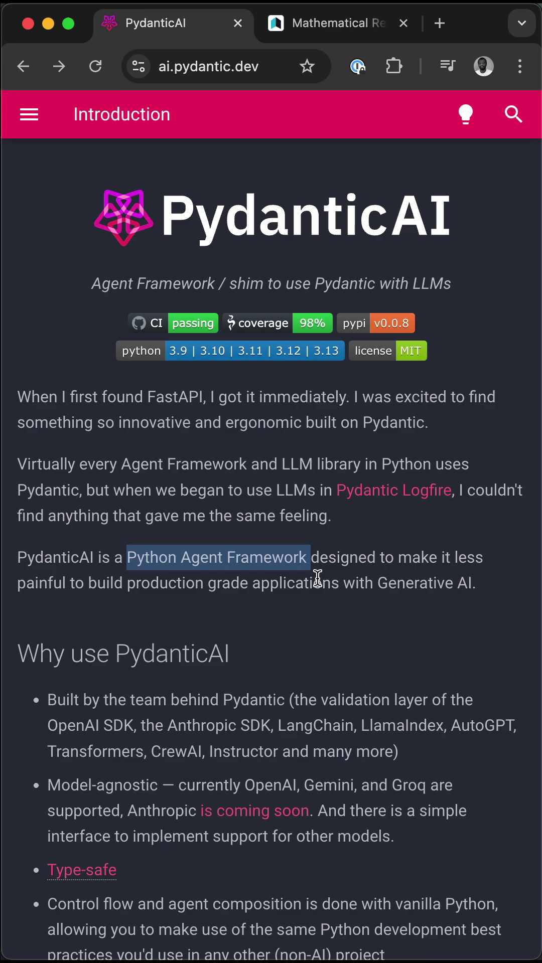
Step: Go to the Installation & Setup page from the docs navigation drawer
click(29, 114)
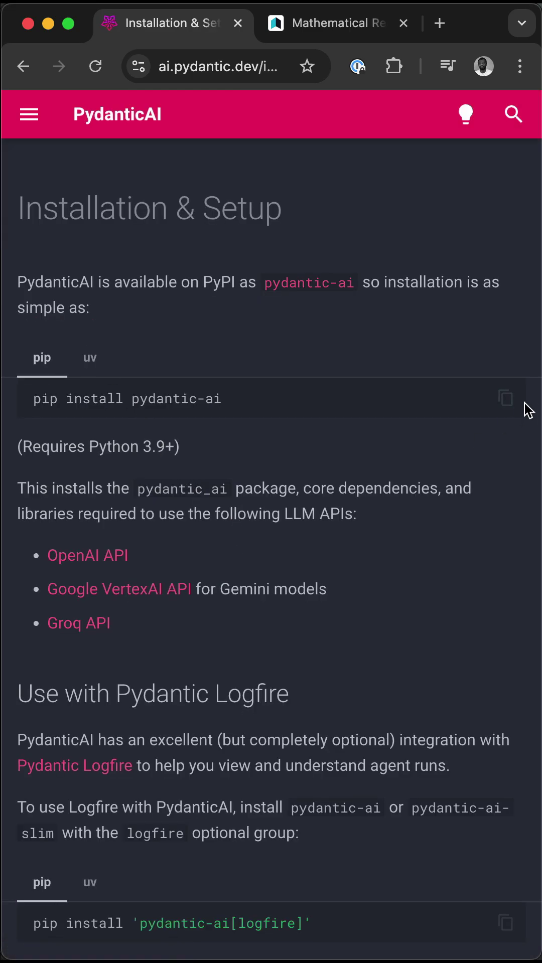
Step: Copy the pip install pydantic-ai command and the export GEMINI_API_KEY line
click(505, 399)
scroll(484, 439, down, 3)
scroll(484, 439, down, 5)
scroll(483, 439, down, 5)
scroll(482, 439, down, 5)
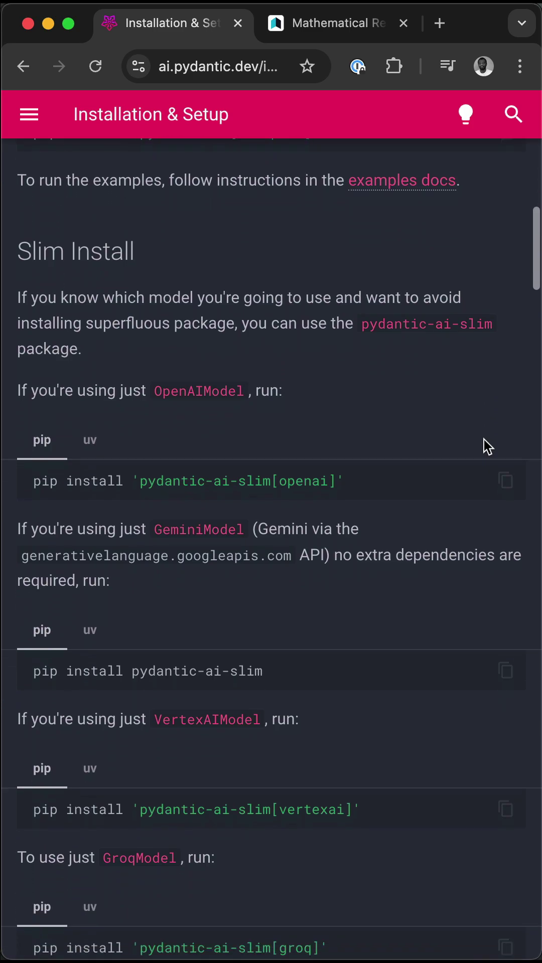
scroll(483, 439, down, 5)
scroll(483, 439, down, 10)
scroll(483, 439, down, 3)
scroll(483, 438, down, 3)
scroll(483, 438, down, 2)
scroll(483, 438, down, 1)
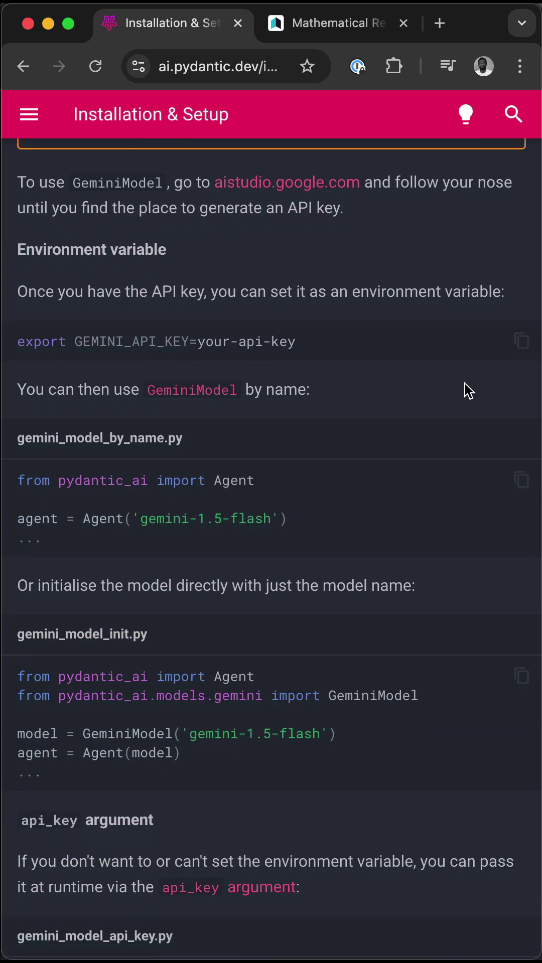
click(522, 341)
key(super+Tab)
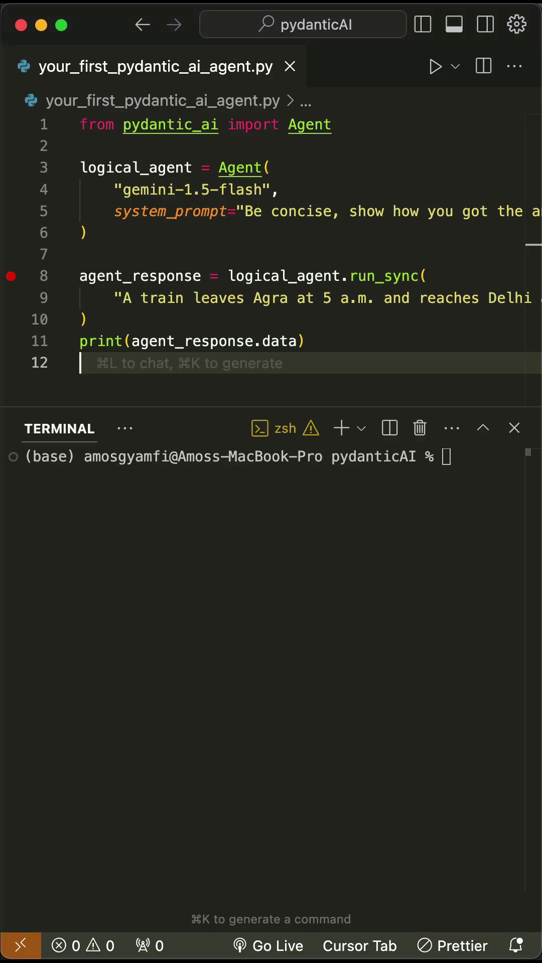
drag(331, 126, 73, 126)
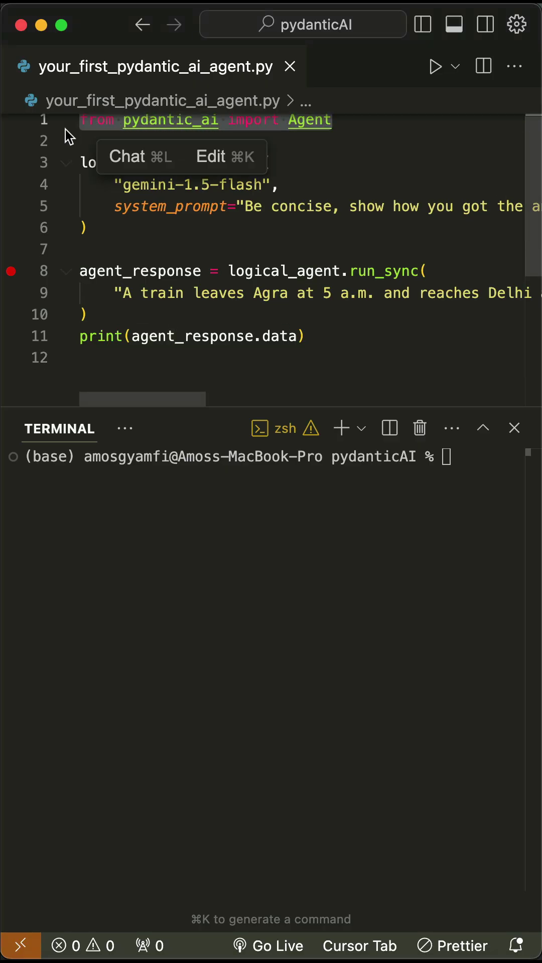
drag(194, 168, 78, 169)
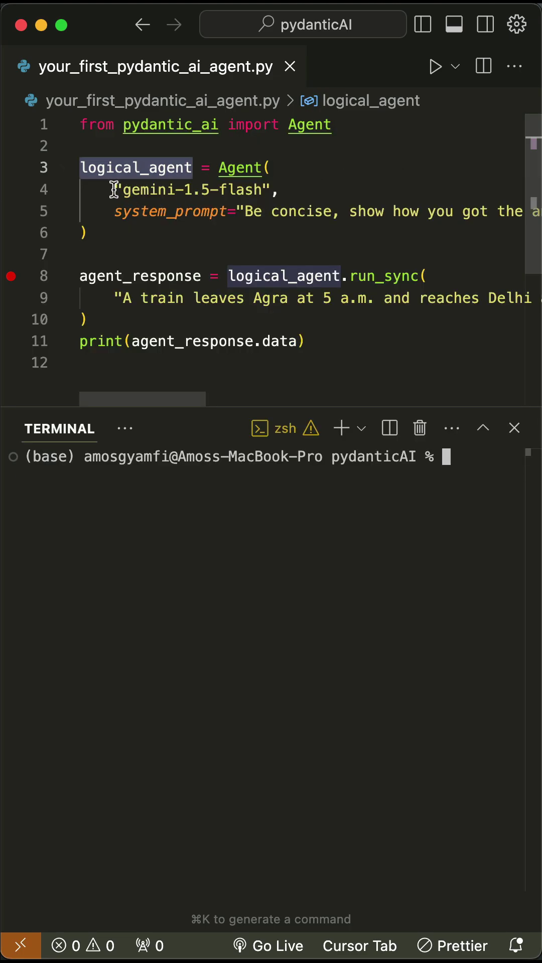
drag(115, 190, 280, 190)
mouse_move(115, 211)
mouse_down()
mouse_move(232, 211)
mouse_move(418, 232)
mouse_up()
scroll(286, 215, down, 2)
scroll(412, 235, down, 1)
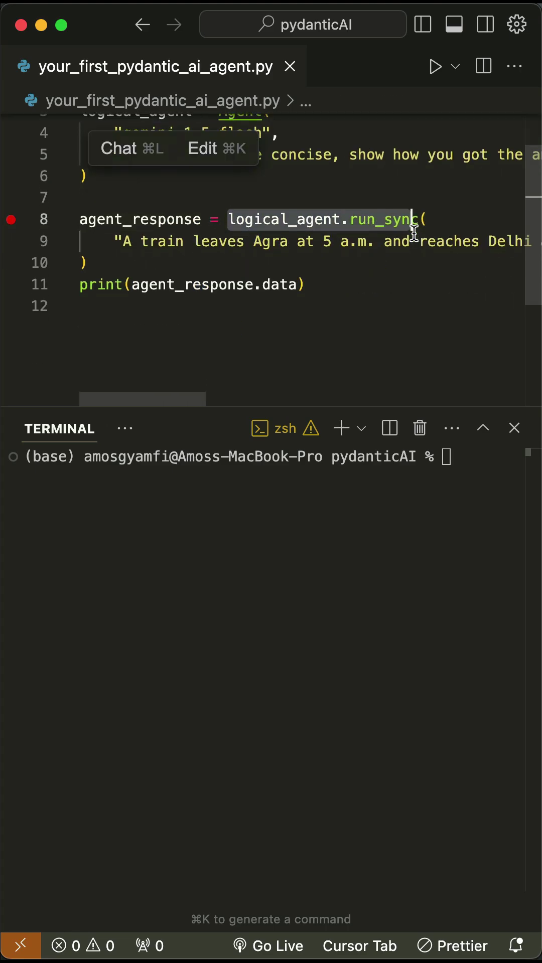
scroll(412, 241, right, 3)
scroll(415, 256, right, 3)
scroll(418, 263, right, 3)
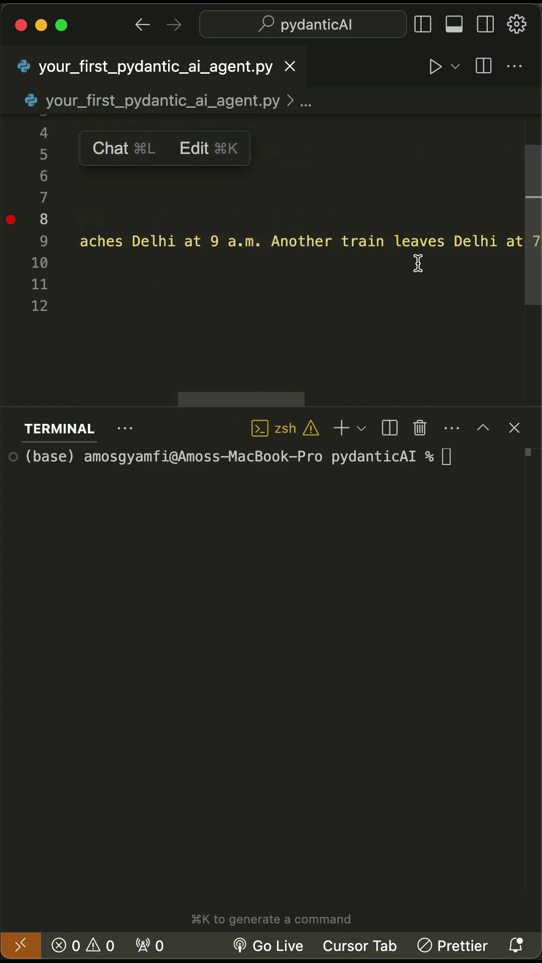
scroll(419, 263, left, 5)
drag(305, 285, 74, 286)
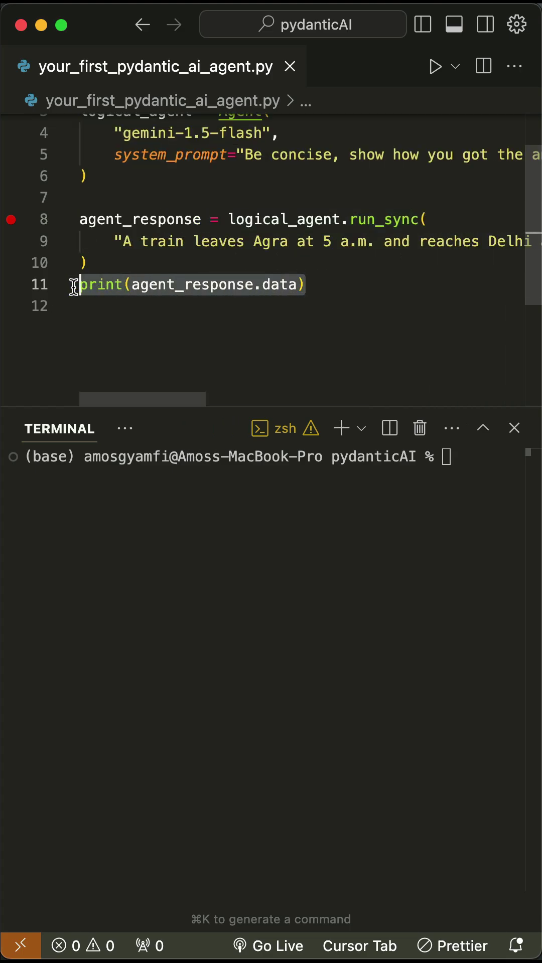
Step: Run python3 your_first_pydantic_ai_agent.py in the Cursor terminal
click(260, 310)
click(461, 456)
text(python3 your_first_pydantic_ai_agent.py)
key(Return)
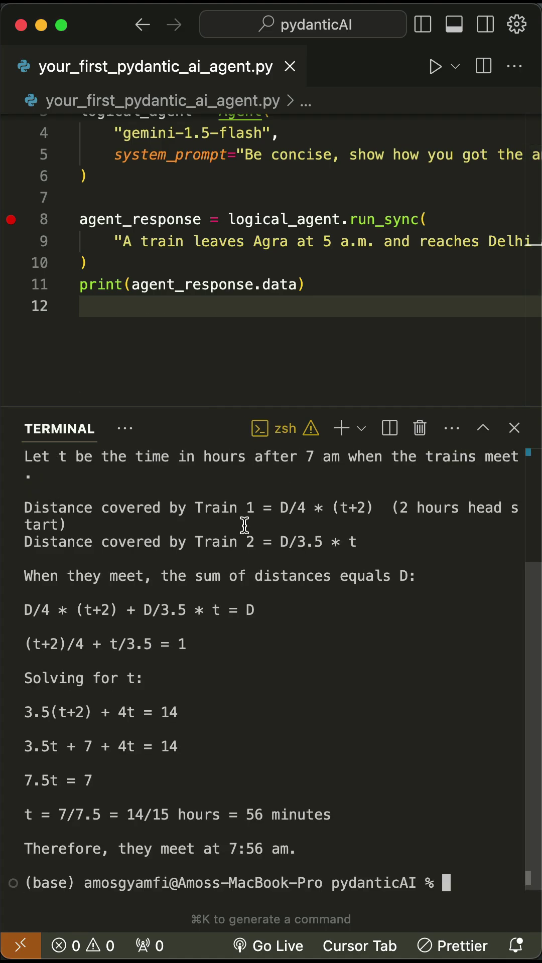
Step: Highlight the worked solution and the 7:56 meeting time, then compare with the browser solution
mouse_move(25, 506)
mouse_down()
mouse_move(106, 645)
mouse_move(292, 815)
mouse_move(315, 816)
mouse_up()
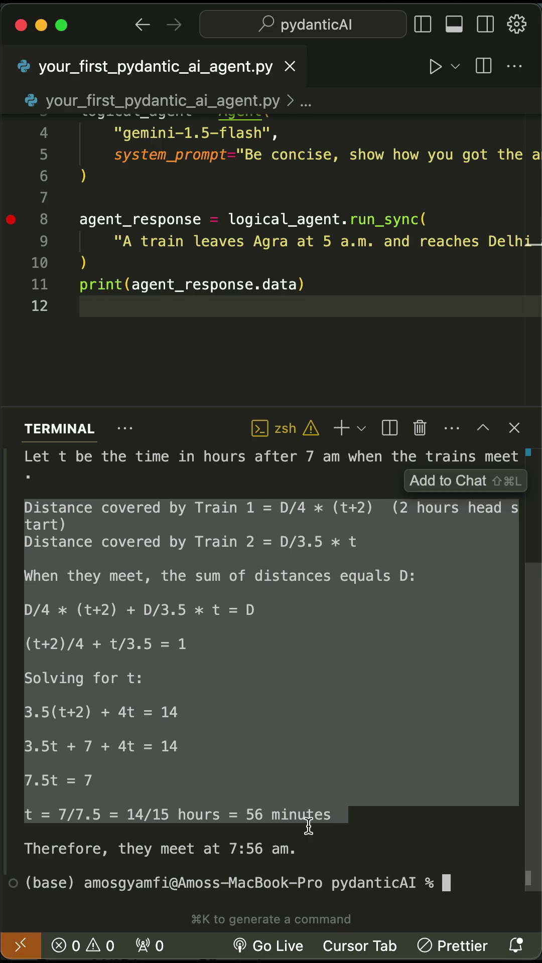
double_click(248, 848)
key(super+Tab)
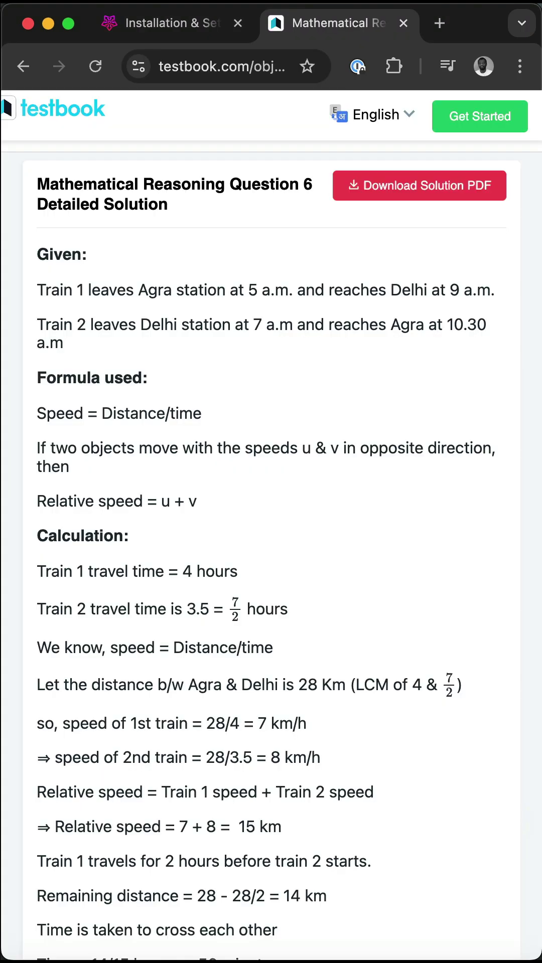
scroll(226, 677, down, 3)
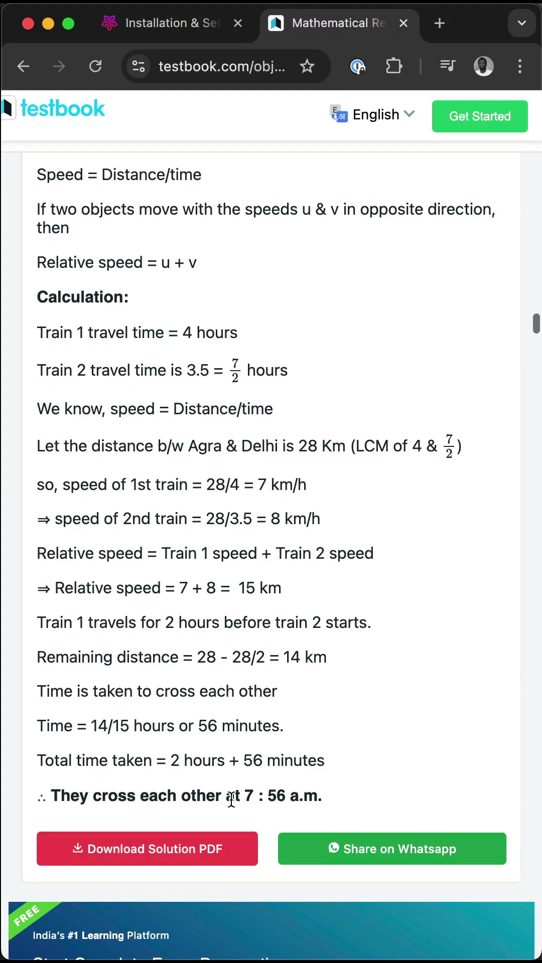
drag(243, 795, 334, 796)
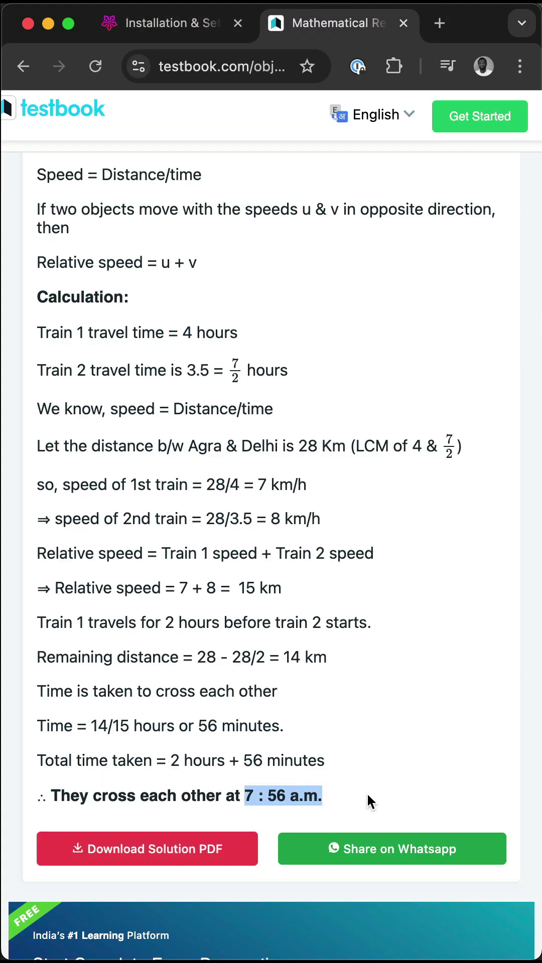